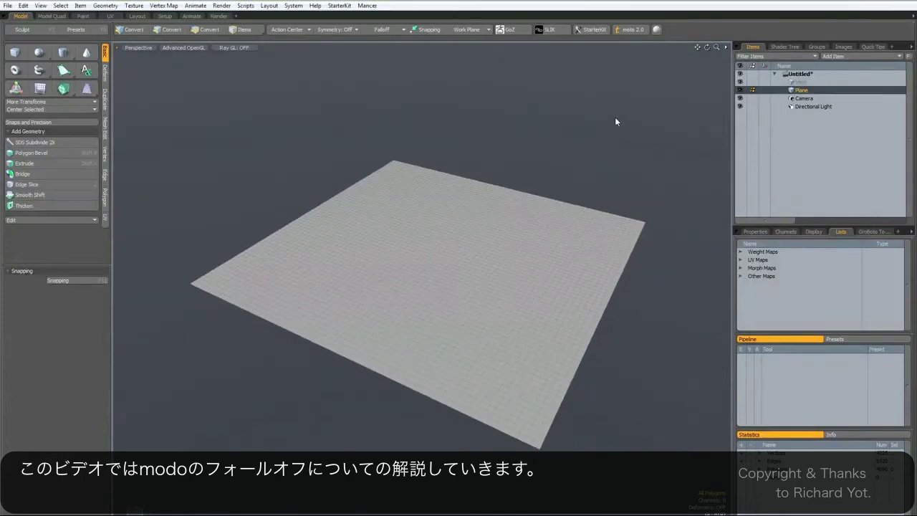
Apply a Noise falloff to the plane and turn on Show Falloffs to preview it in the viewport
{"action": "key", "text": "3"}
{"action": "left_click", "coordinate": [404, 30]}
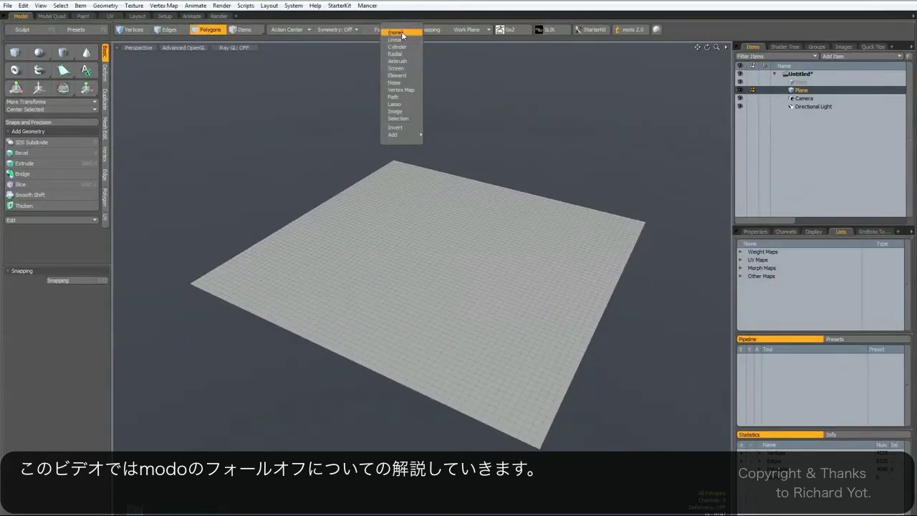
{"action": "left_click", "coordinate": [394, 82]}
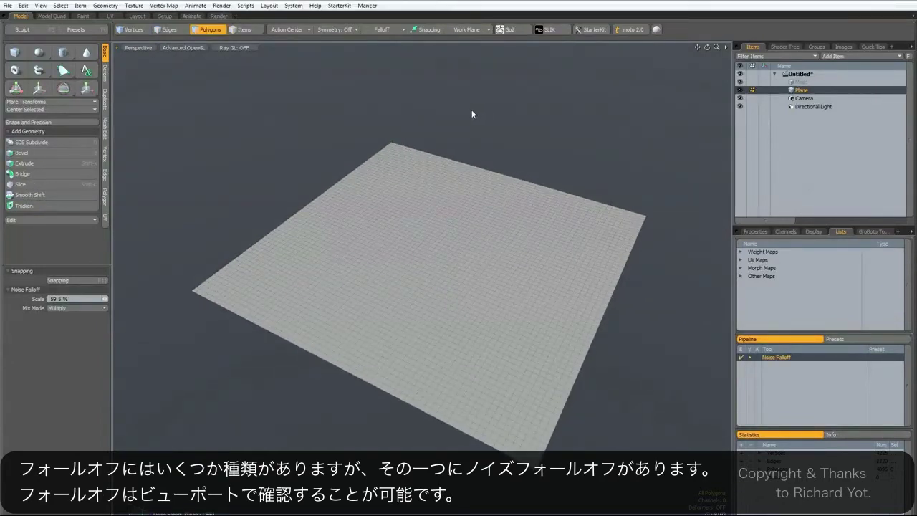
{"action": "left_click", "coordinate": [40, 6]}
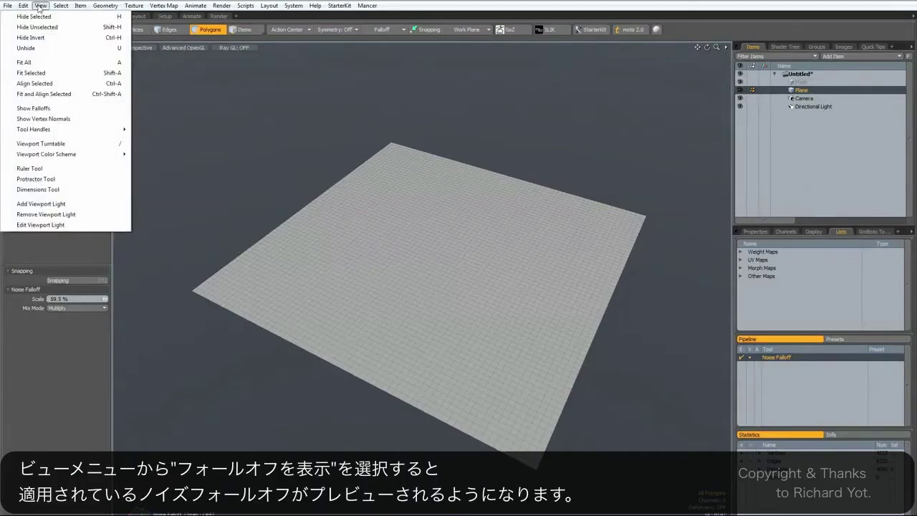
{"action": "left_click", "coordinate": [56, 107]}
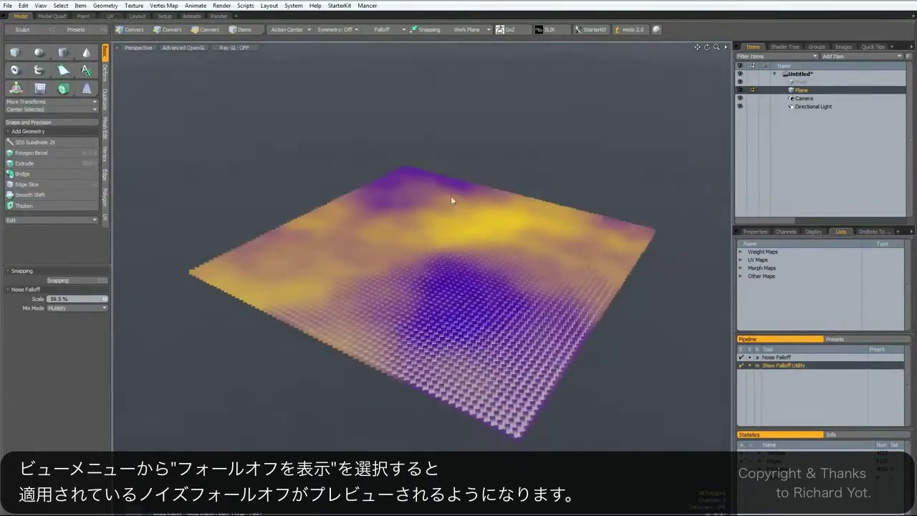
{"action": "mouse_move", "coordinate": [451, 197]}
{"action": "left_mouse_down", "text": "alt"}
{"action": "mouse_move", "coordinate": [462, 220]}
{"action": "mouse_move", "coordinate": [452, 205]}
{"action": "left_mouse_up", "text": "alt"}
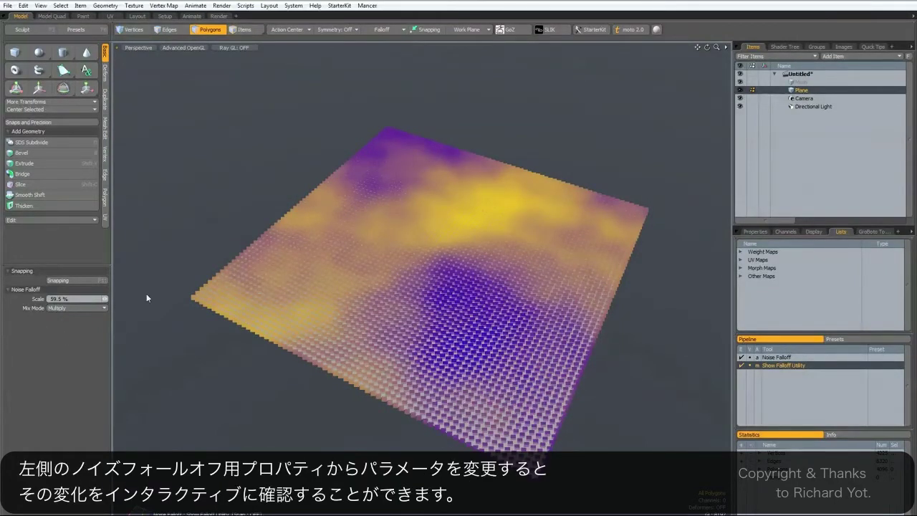
Set the noise falloff scale to 30% and move the plane's polygons up about 11 cm in Y
{"action": "left_click_drag", "start_coordinate": [106, 301], "coordinate": [106, 301]}
{"action": "left_click_drag", "start_coordinate": [358, 362], "coordinate": [357, 340], "text": "alt"}
{"action": "key", "text": "w"}
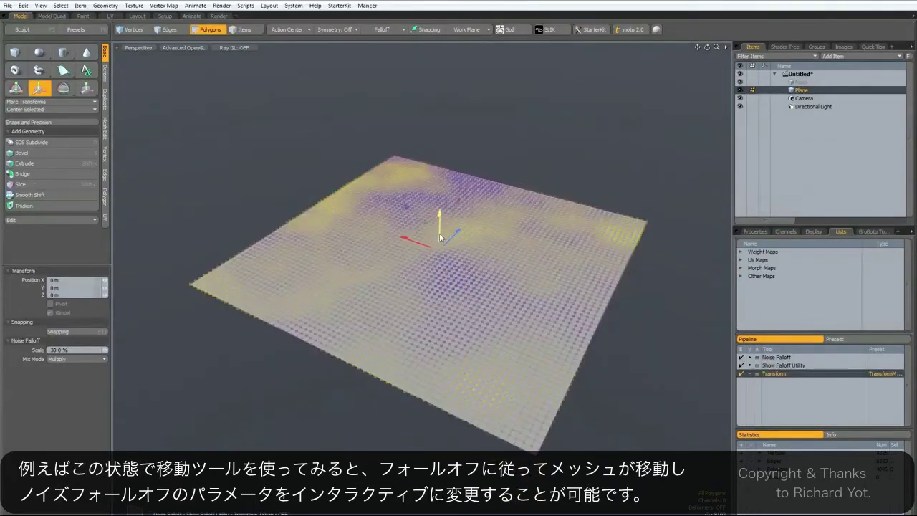
{"action": "left_click_drag", "start_coordinate": [439, 242], "coordinate": [439, 233]}
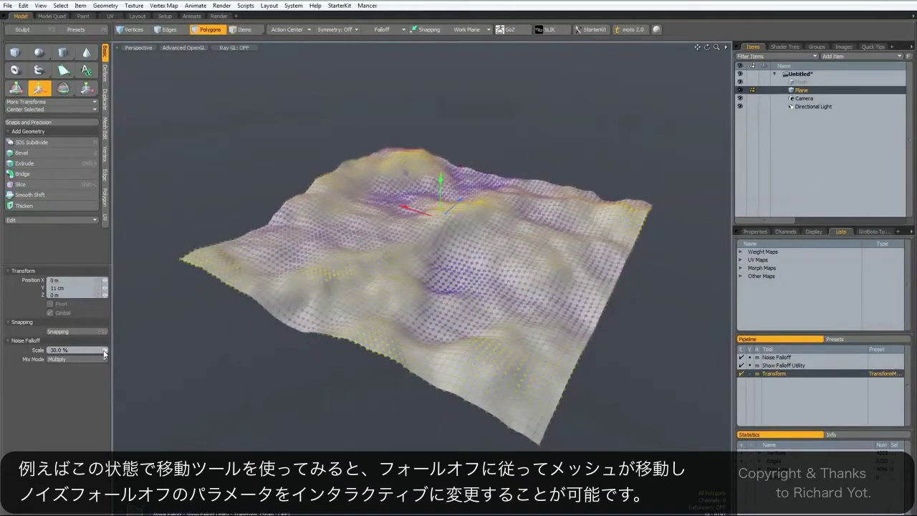
Set the noise falloff scale to 37% while the move is still live, and drop the Move tool
{"action": "left_click_drag", "start_coordinate": [105, 352], "coordinate": [105, 352]}
{"action": "key", "text": "q"}
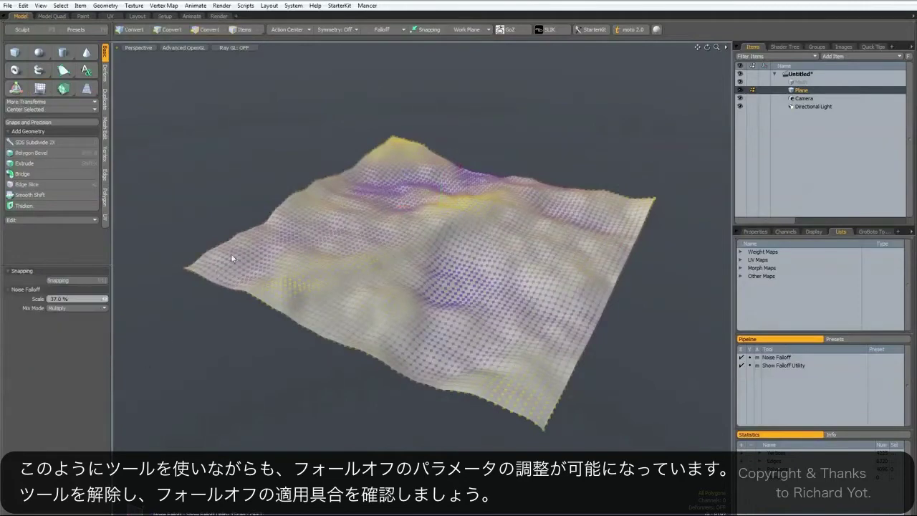
{"action": "mouse_move", "coordinate": [231, 253]}
{"action": "left_mouse_down", "text": "alt"}
{"action": "mouse_move", "coordinate": [242, 285]}
{"action": "mouse_move", "coordinate": [242, 265]}
{"action": "left_mouse_up", "text": "alt"}
Turn off the falloff display on the deformed plane
{"action": "key", "text": "3"}
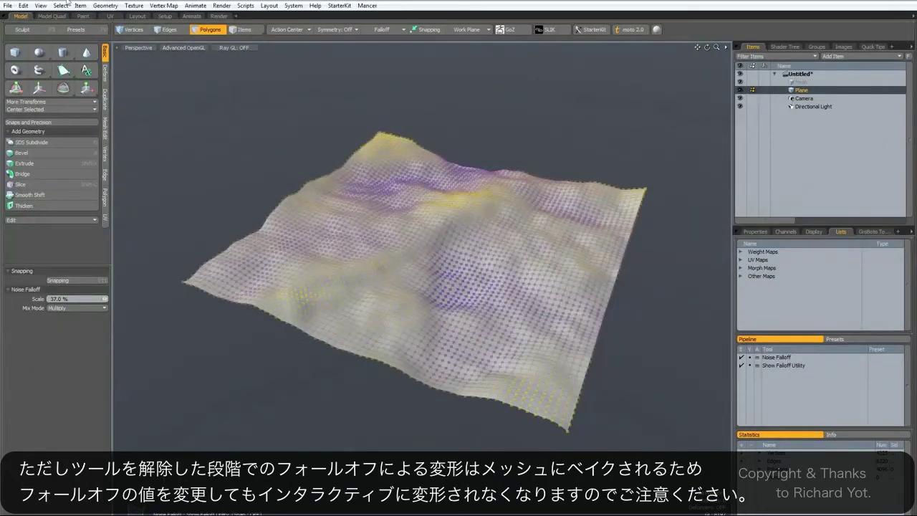
{"action": "left_click", "coordinate": [41, 5]}
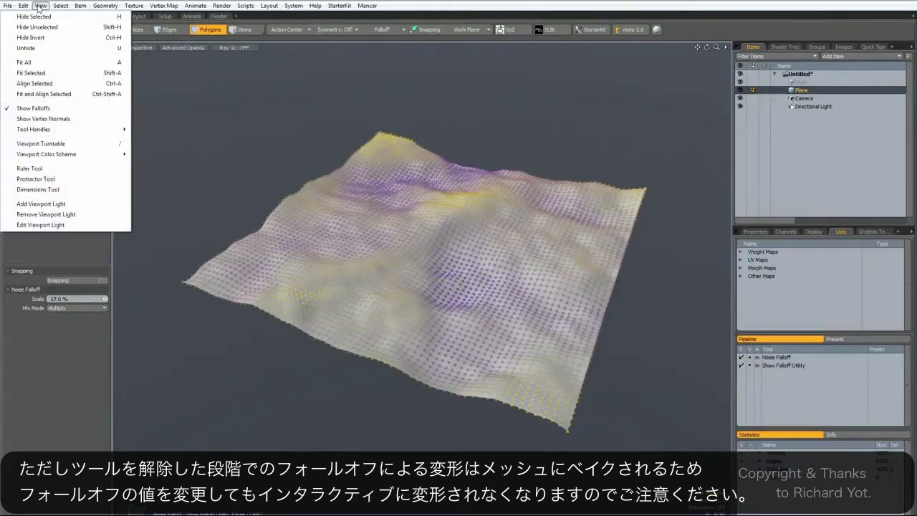
{"action": "left_click", "coordinate": [35, 108]}
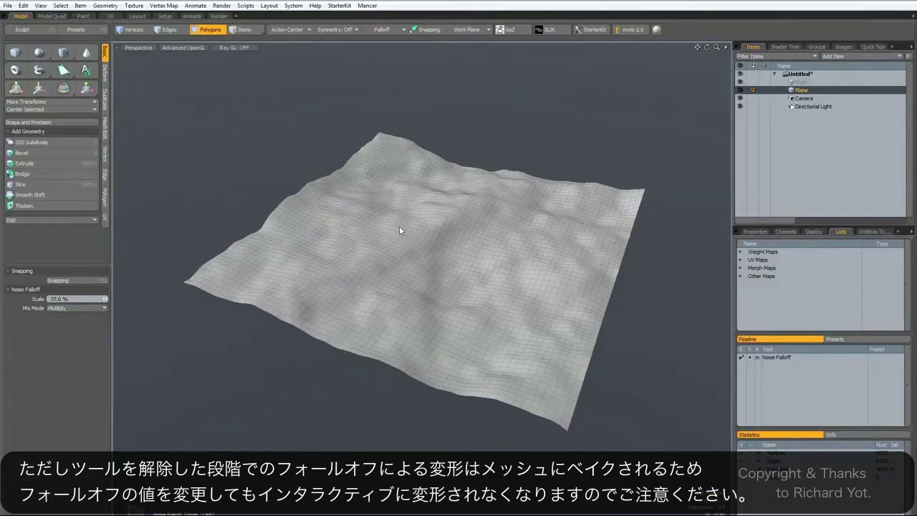
{"action": "mouse_move", "coordinate": [399, 217]}
{"action": "left_mouse_down", "text": "alt"}
{"action": "mouse_move", "coordinate": [400, 226]}
{"action": "mouse_move", "coordinate": [398, 217]}
{"action": "left_mouse_up", "text": "alt"}
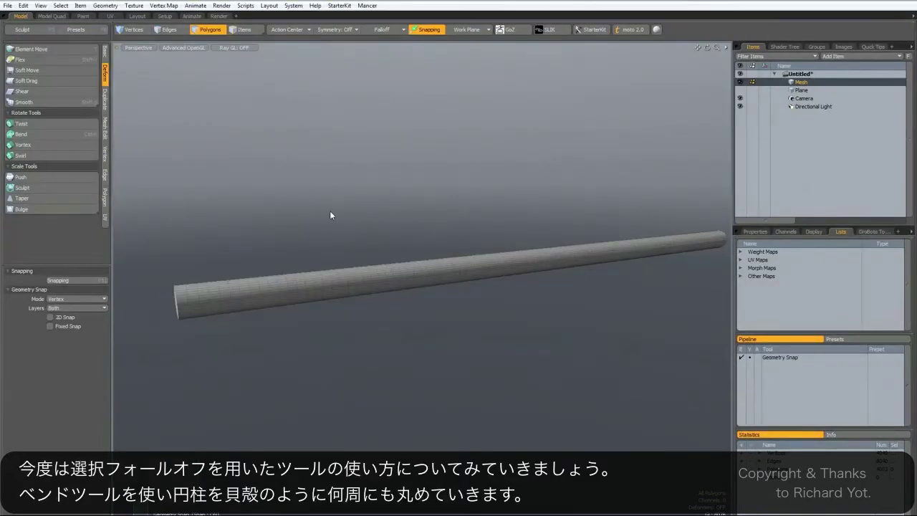
Coil the long cylinder from its near end with the Bend tool at an angle of about 977°
{"action": "left_click_drag", "start_coordinate": [330, 211], "coordinate": [333, 212], "text": "alt"}
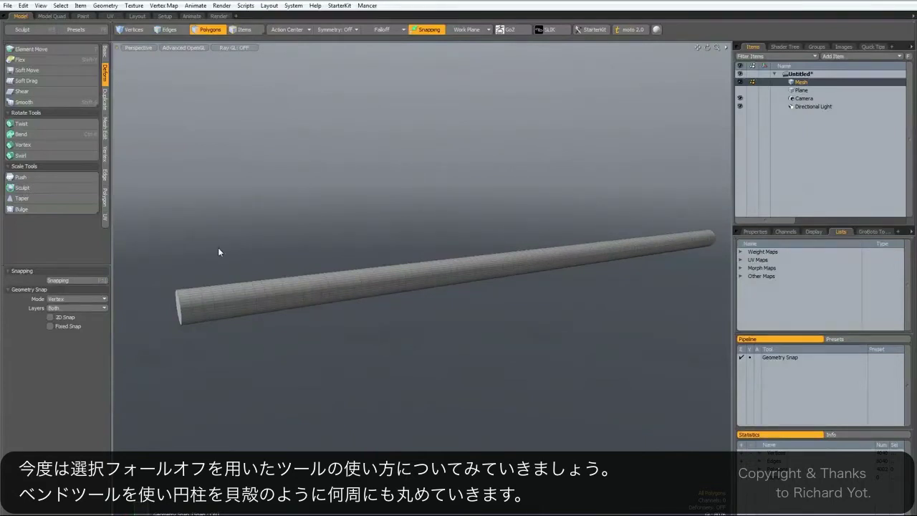
{"action": "left_click", "coordinate": [43, 133]}
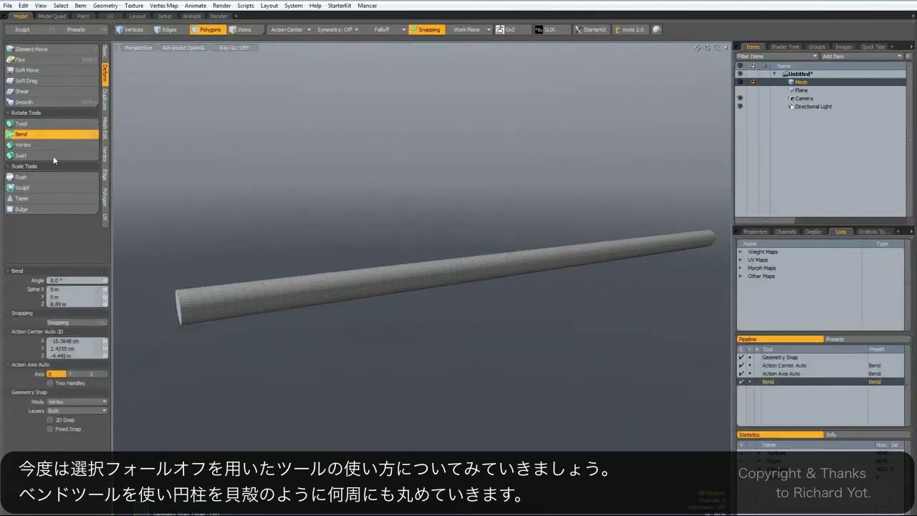
{"action": "left_click", "coordinate": [181, 317]}
{"action": "left_click_drag", "start_coordinate": [179, 312], "coordinate": [298, 239], "text": "ctrl+alt"}
{"action": "left_click_drag", "start_coordinate": [251, 337], "coordinate": [301, 335], "text": "alt"}
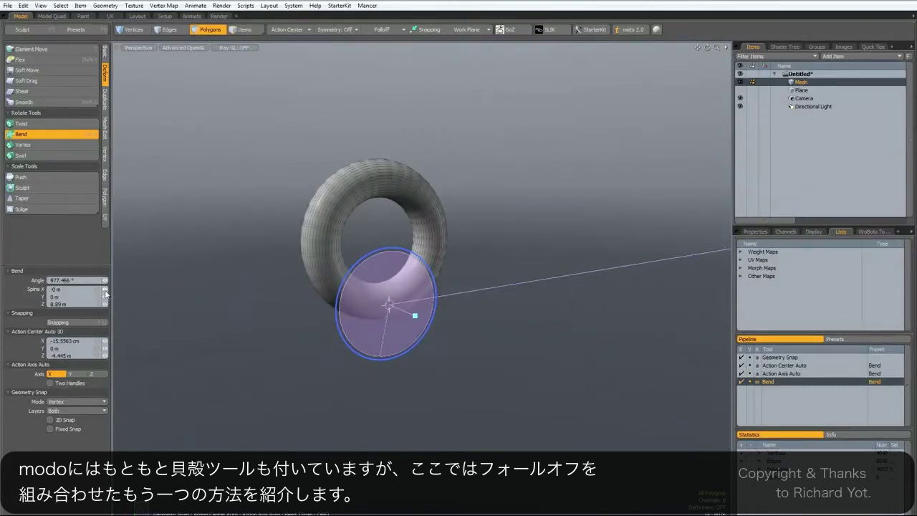
Offset the bend spine to X 8.55 cm and Y -43.4 cm so the coils spread into a spiral
{"action": "mouse_move", "coordinate": [105, 289]}
{"action": "left_mouse_down"}
{"action": "mouse_move", "coordinate": [105, 300]}
{"action": "mouse_move", "coordinate": [113, 289]}
{"action": "mouse_move", "coordinate": [106, 289]}
{"action": "left_mouse_up"}
{"action": "mouse_move", "coordinate": [292, 287]}
{"action": "left_mouse_down", "text": "alt"}
{"action": "mouse_move", "coordinate": [318, 288]}
{"action": "mouse_move", "coordinate": [308, 288]}
{"action": "left_mouse_up", "text": "alt"}
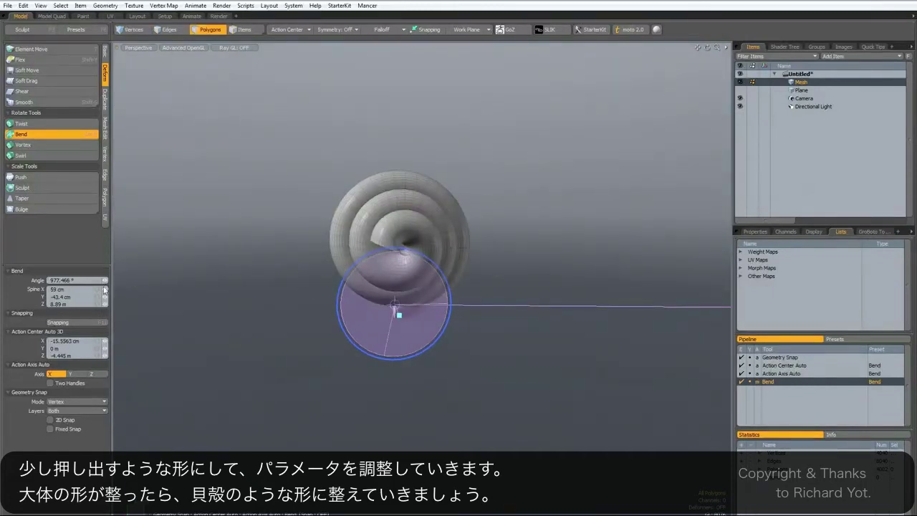
{"action": "left_click_drag", "start_coordinate": [105, 289], "coordinate": [106, 293]}
{"action": "left_click_drag", "start_coordinate": [285, 299], "coordinate": [365, 300], "text": "alt"}
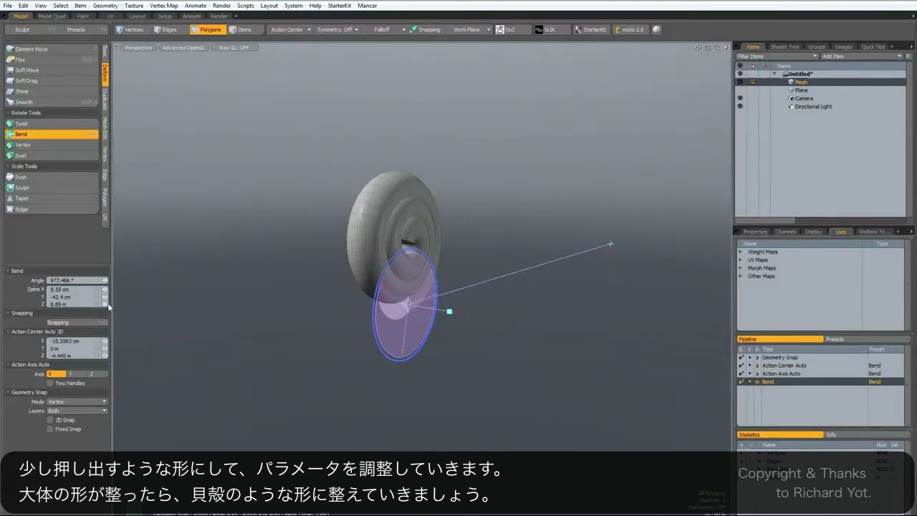
Refine the bend to a 955.2° angle with the spine at X 18.4 cm, Y -41 cm and Z 9.1 m, and drop the tool
{"action": "left_click_drag", "start_coordinate": [108, 304], "coordinate": [106, 289]}
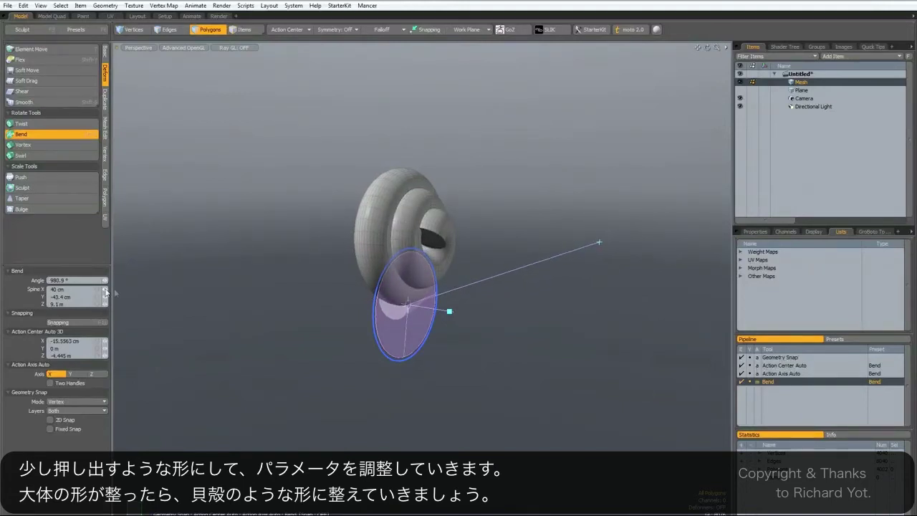
{"action": "left_click_drag", "start_coordinate": [337, 300], "coordinate": [276, 298], "text": "alt"}
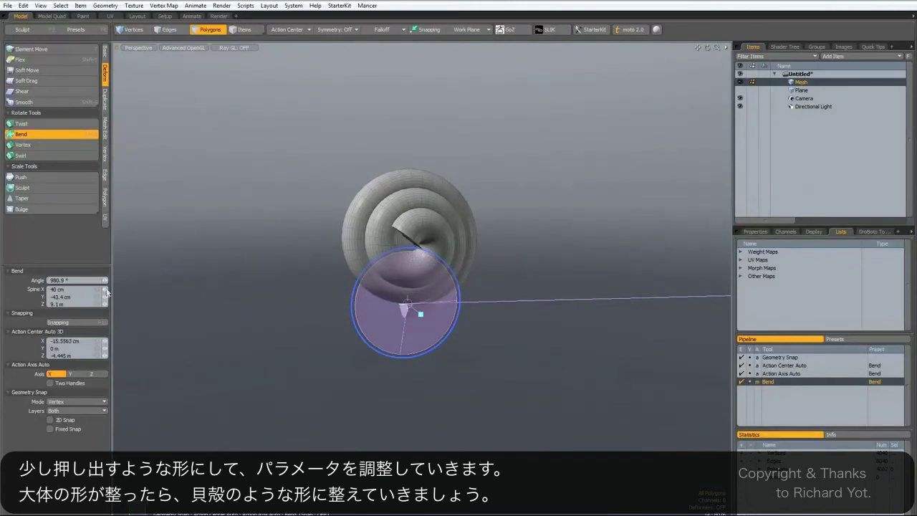
{"action": "mouse_move", "coordinate": [106, 292]}
{"action": "left_mouse_down"}
{"action": "mouse_move", "coordinate": [104, 281]}
{"action": "mouse_move", "coordinate": [104, 300]}
{"action": "left_mouse_up"}
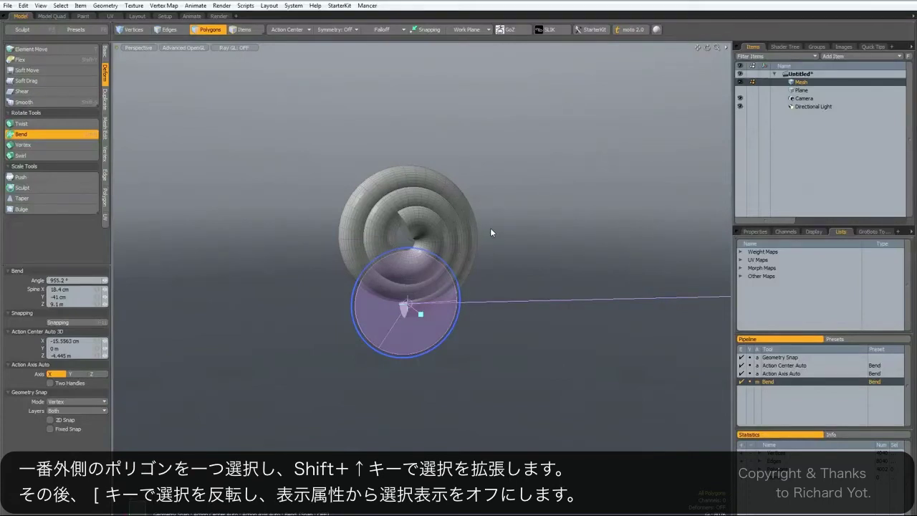
{"action": "key", "text": "space"}
Select all shell polygons except the outer end cap and its adjacent ring, and turn off the display of selections
{"action": "mouse_move", "coordinate": [458, 215]}
{"action": "left_mouse_down", "text": "alt"}
{"action": "mouse_move", "coordinate": [492, 169]}
{"action": "mouse_move", "coordinate": [517, 167]}
{"action": "mouse_move", "coordinate": [497, 153]}
{"action": "mouse_move", "coordinate": [510, 173]}
{"action": "mouse_move", "coordinate": [507, 162]}
{"action": "left_mouse_up", "text": "alt"}
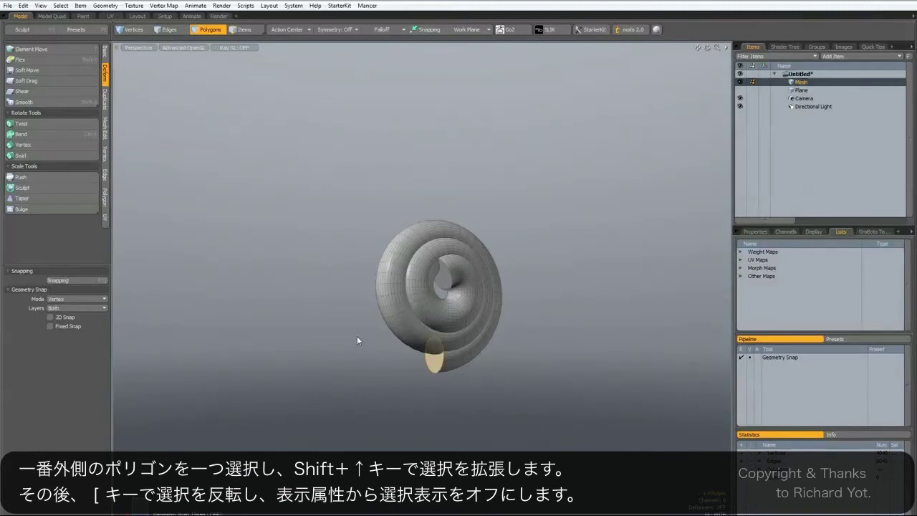
{"action": "key", "text": "shift+Up"}
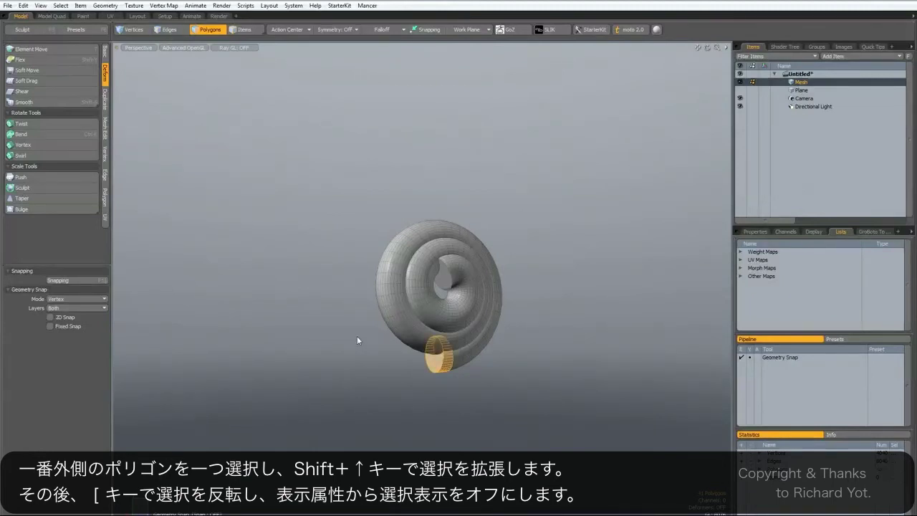
{"action": "key", "text": "bracketleft"}
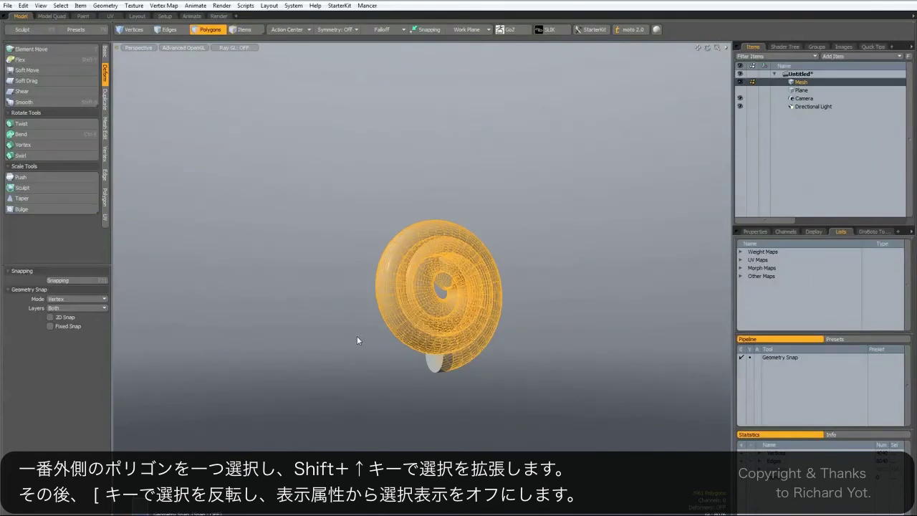
{"action": "key", "text": "o"}
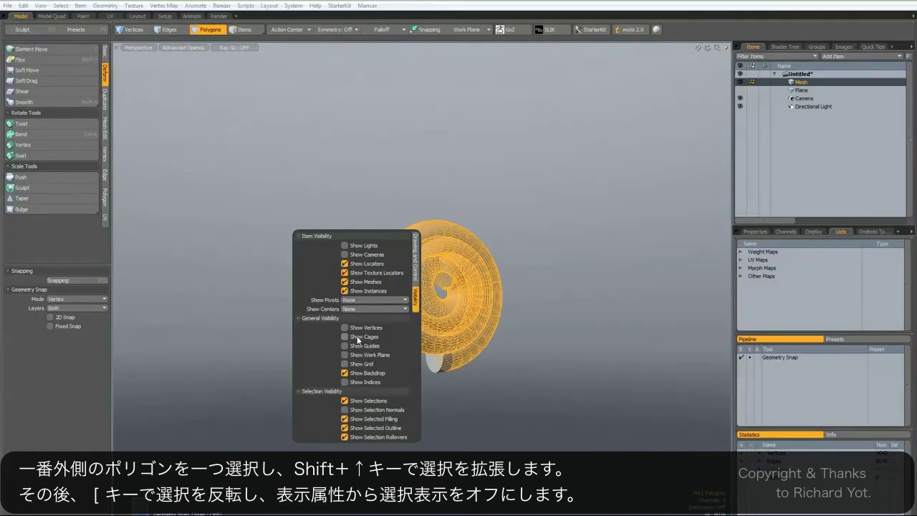
{"action": "left_click", "coordinate": [361, 402]}
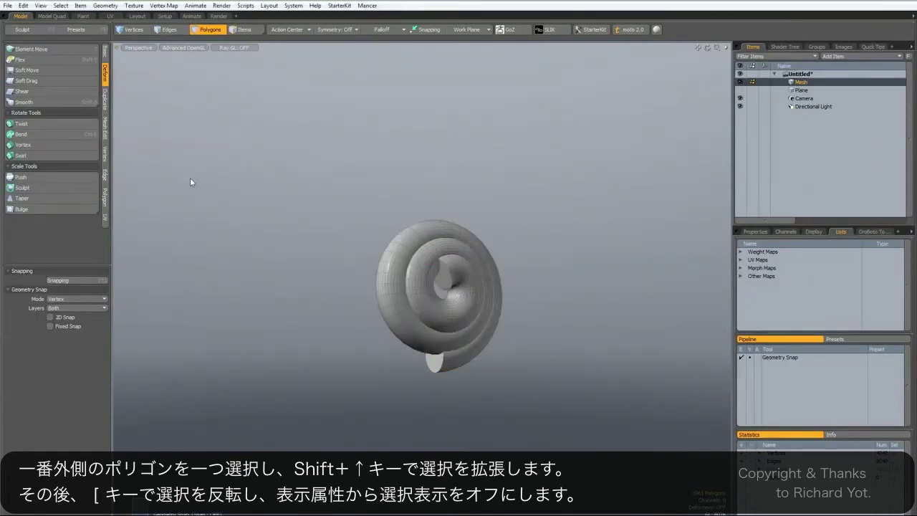
Apply a Selection falloff to the spiral and turn on Show Falloffs to preview it
{"action": "left_click", "coordinate": [382, 29]}
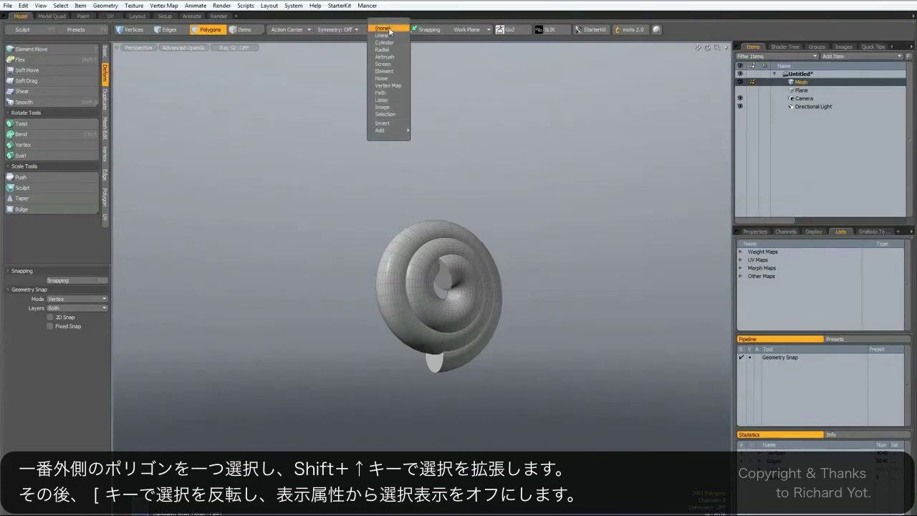
{"action": "left_click", "coordinate": [385, 115]}
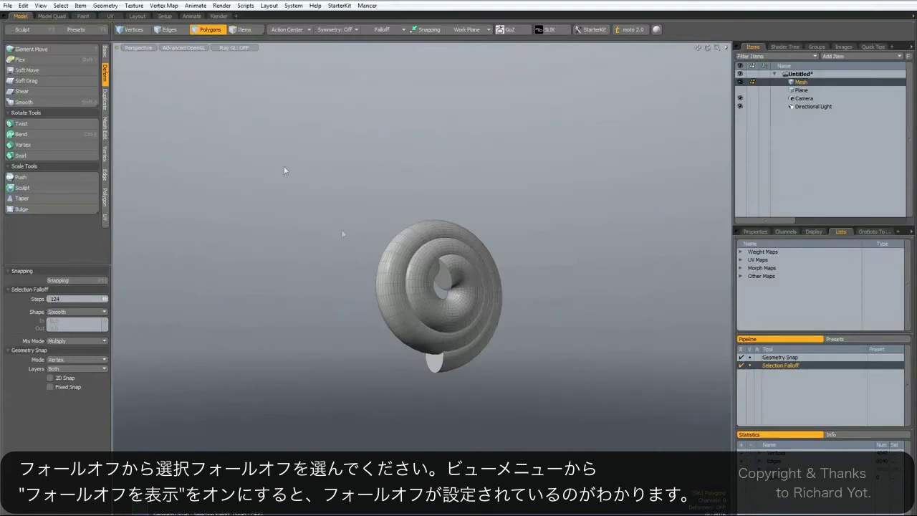
{"action": "left_click", "coordinate": [41, 5]}
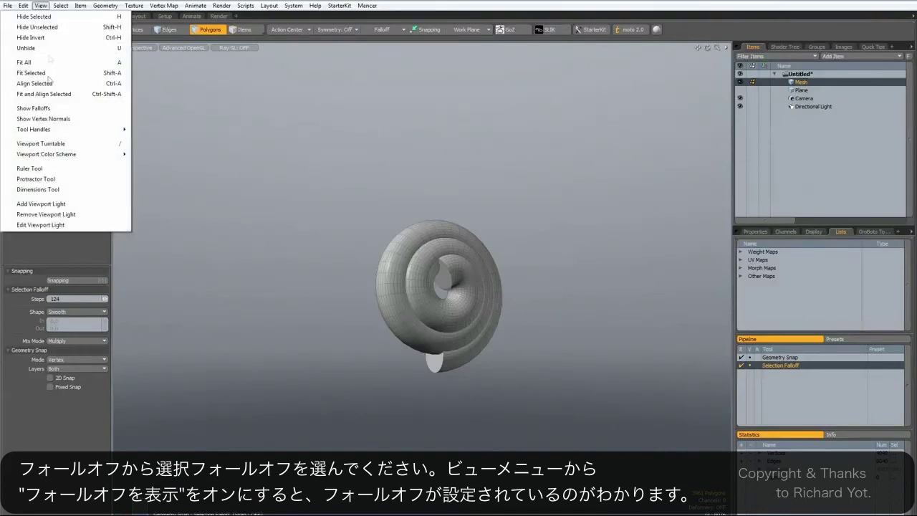
{"action": "left_click", "coordinate": [47, 109]}
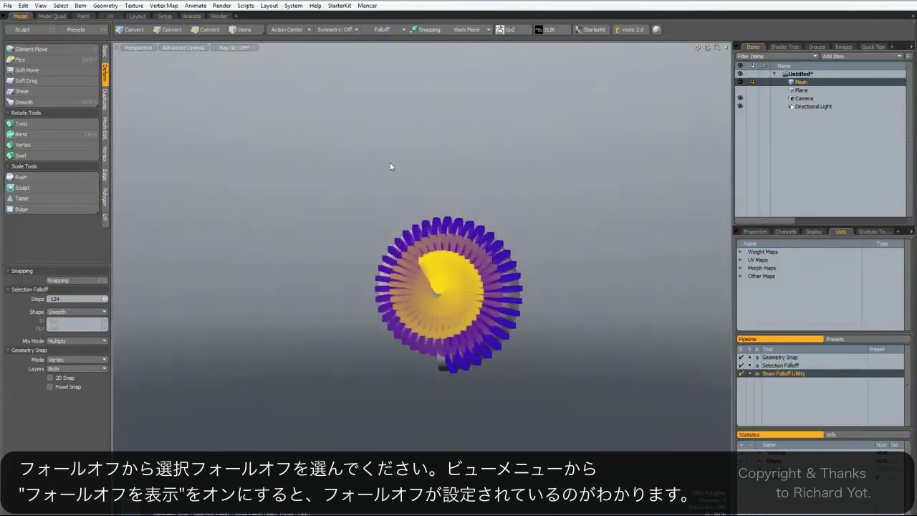
{"action": "key", "text": "3"}
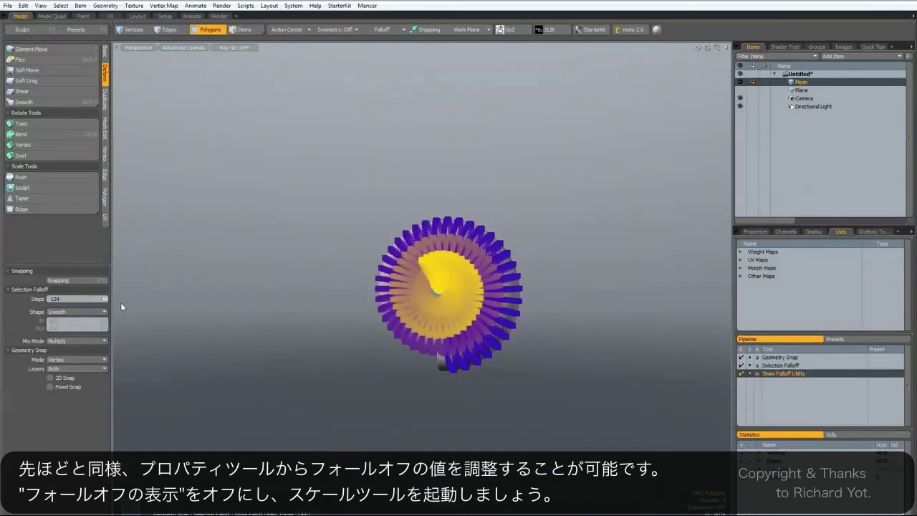
Set the selection falloff steps to 100 and turn off the falloff display
{"action": "left_click_drag", "start_coordinate": [106, 298], "coordinate": [106, 301]}
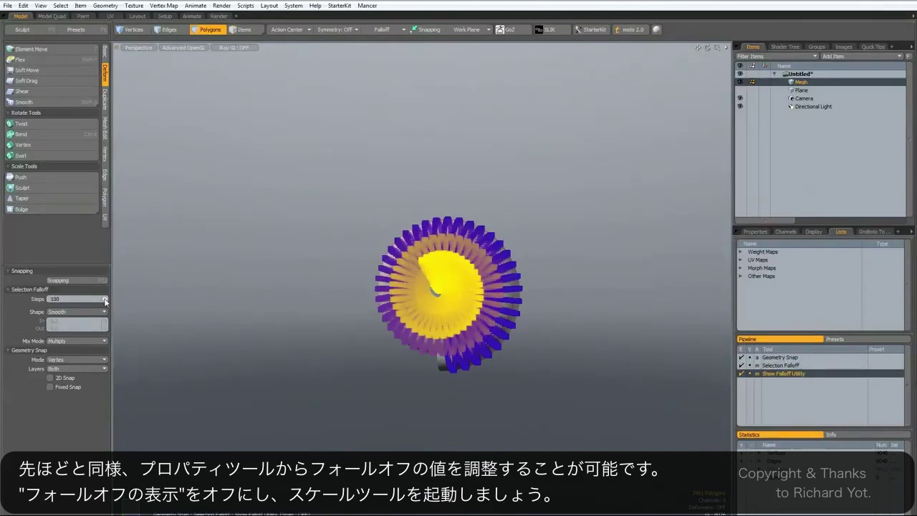
{"action": "left_click", "coordinate": [41, 5]}
{"action": "left_click", "coordinate": [47, 109]}
Scale the selected spiral polygons uniformly to 48.5% through the selection falloff, tapering the shell toward its inner end
{"action": "left_click_drag", "start_coordinate": [246, 155], "coordinate": [303, 155], "text": "alt"}
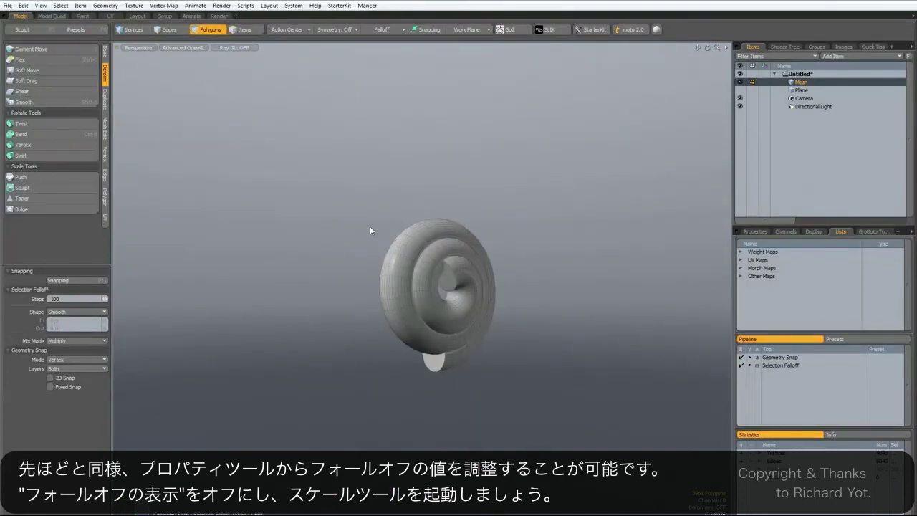
{"action": "key", "text": "r"}
{"action": "left_click_drag", "start_coordinate": [454, 291], "coordinate": [453, 290]}
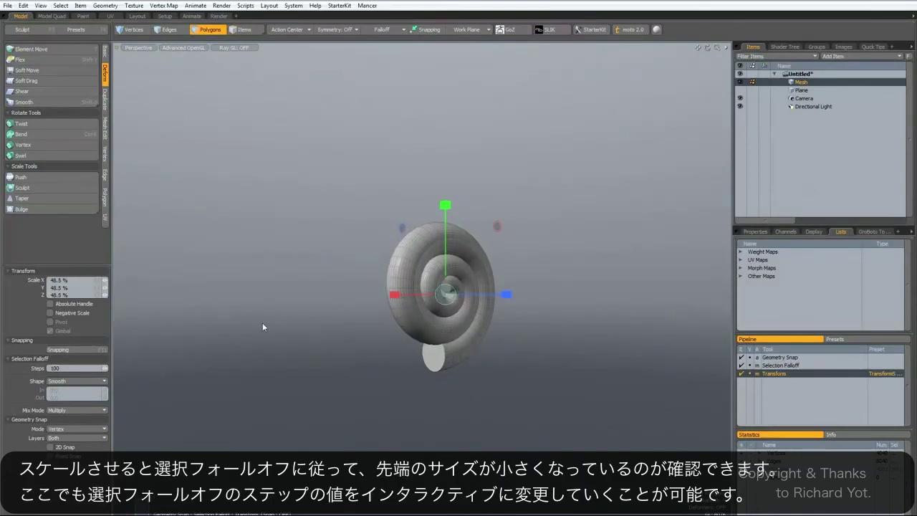